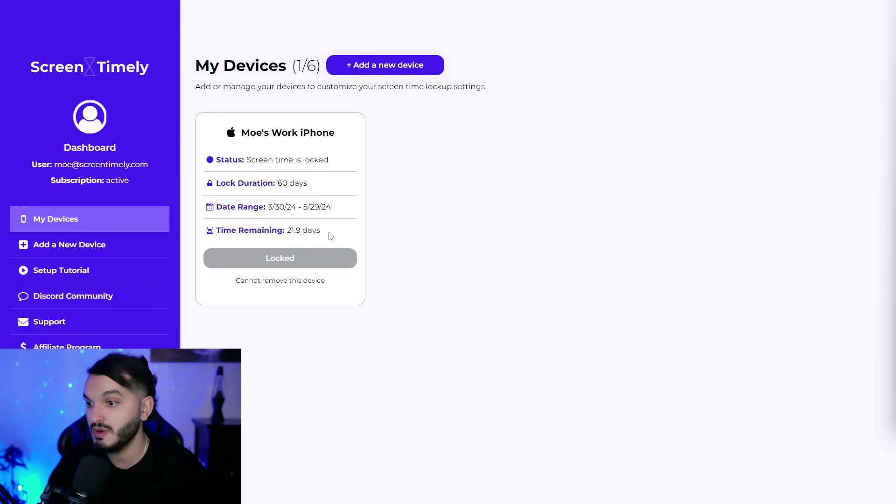
Add a new iPhone/iPad device, nickname it with the owner's first name followed by "iPhone 14", and continue the setup
click(387, 70)
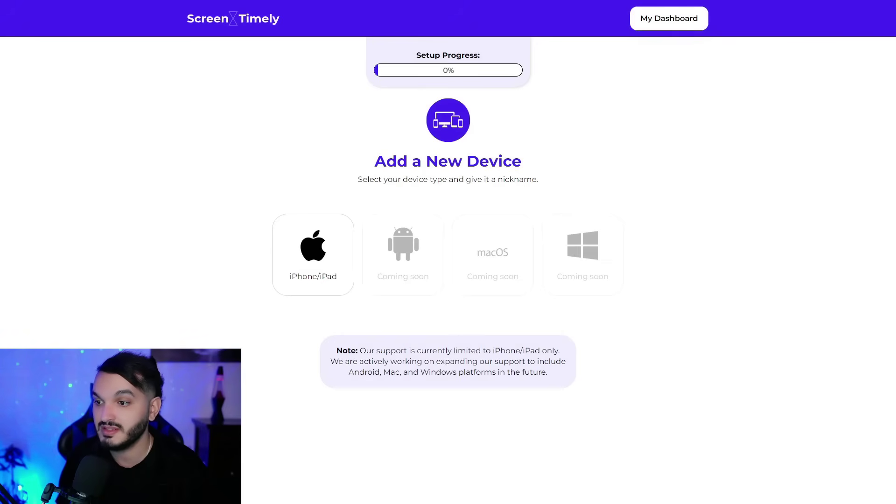
click(335, 246)
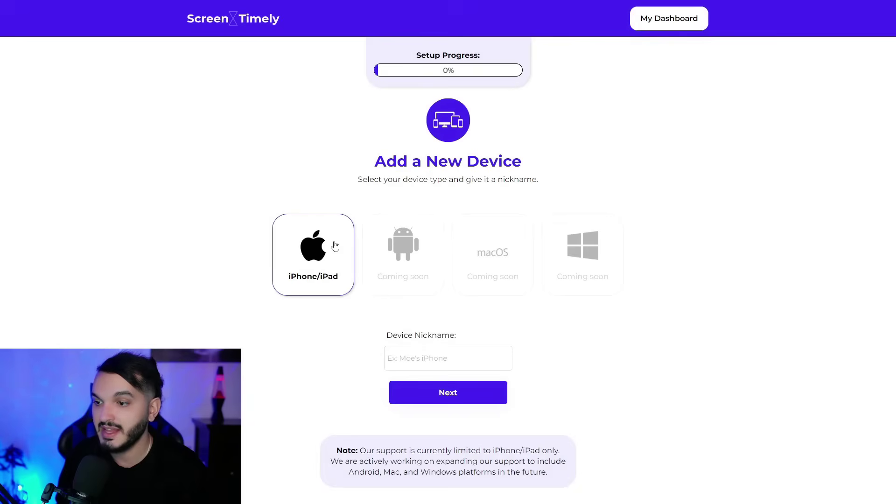
click(425, 350)
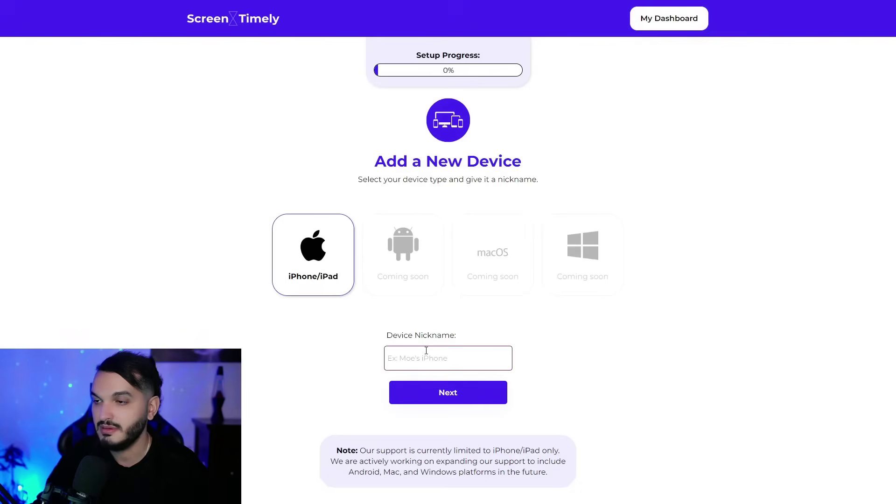
text(Moe's iPhone 14)
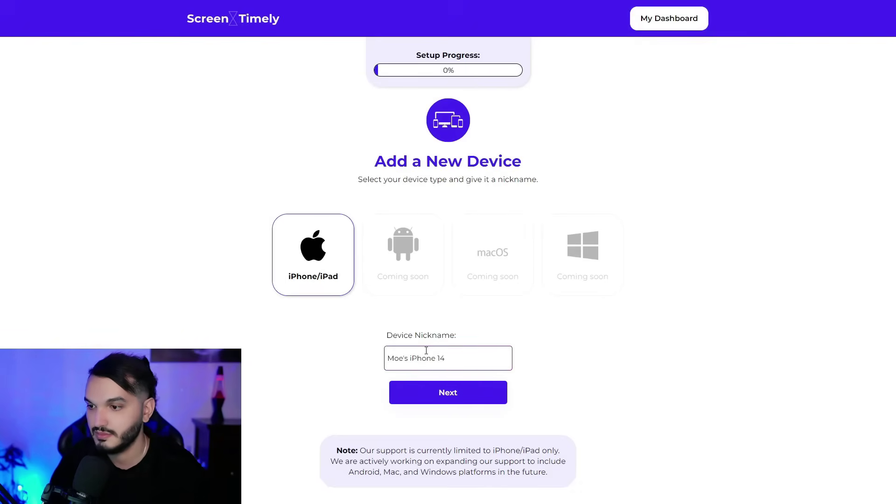
click(486, 395)
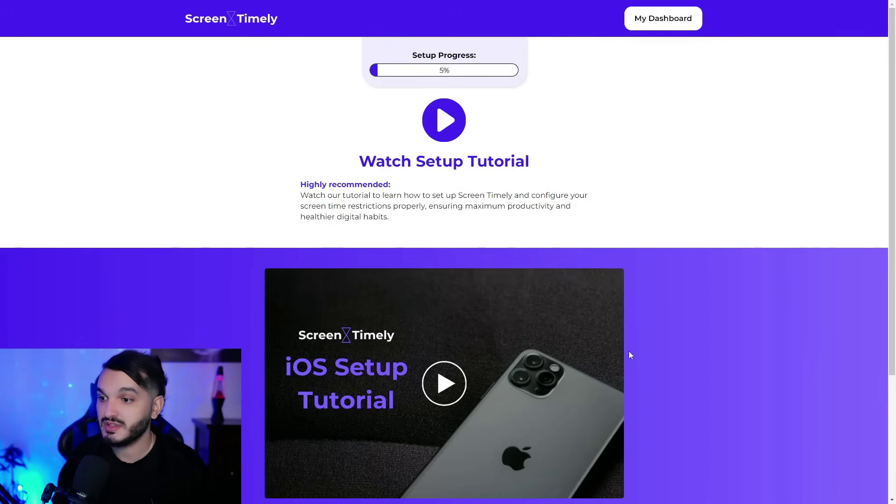
Confirm having watched the entire setup tutorial, and choose Lockup Mode as the lock mode
scroll(629, 355, down, 4)
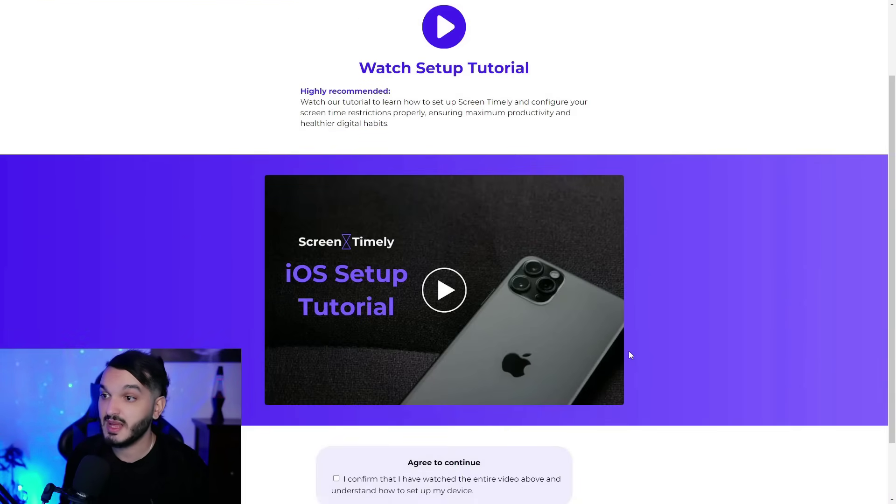
click(336, 406)
click(444, 466)
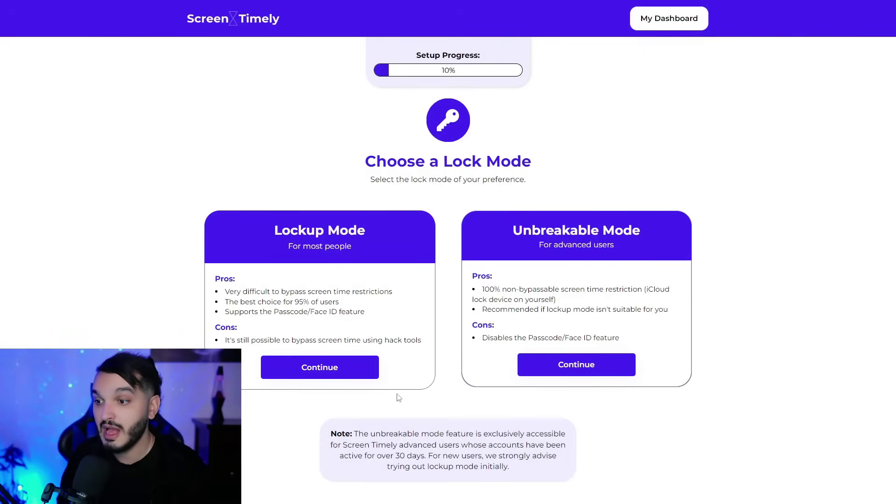
click(342, 375)
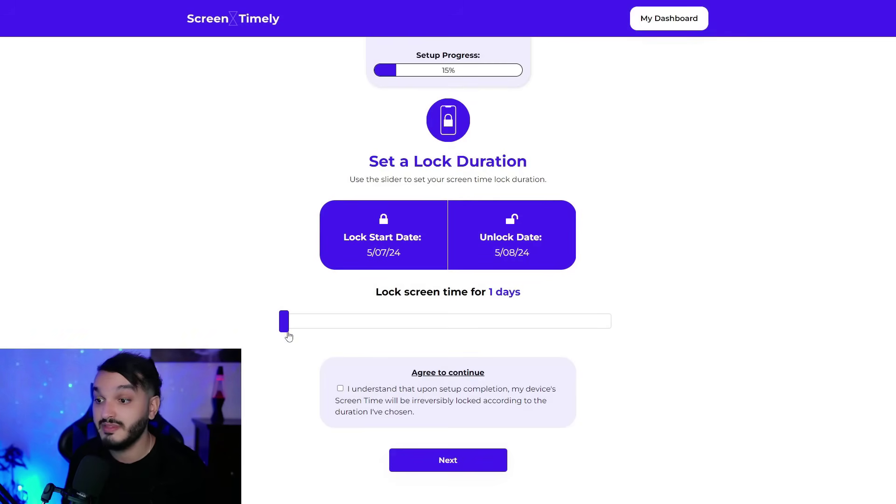
Set the screen time lock duration to 21 days, accept the irreversible lock agreement and continue
drag(289, 335, 364, 336)
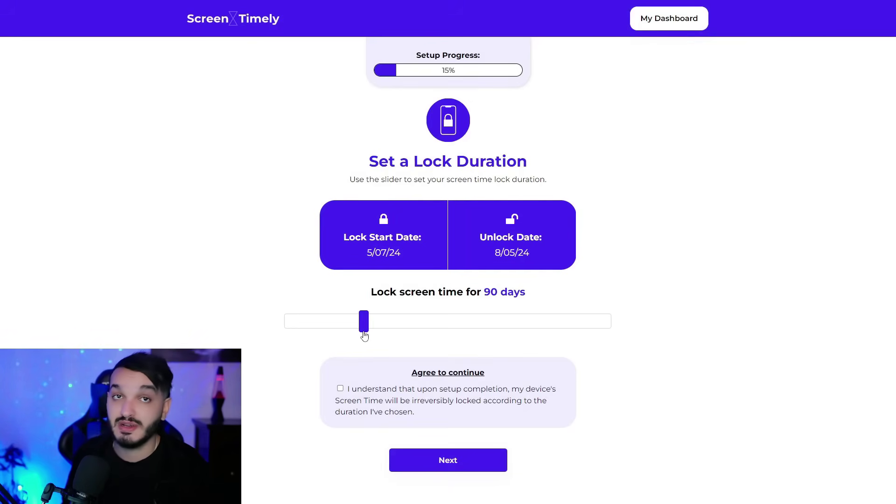
drag(364, 335, 303, 330)
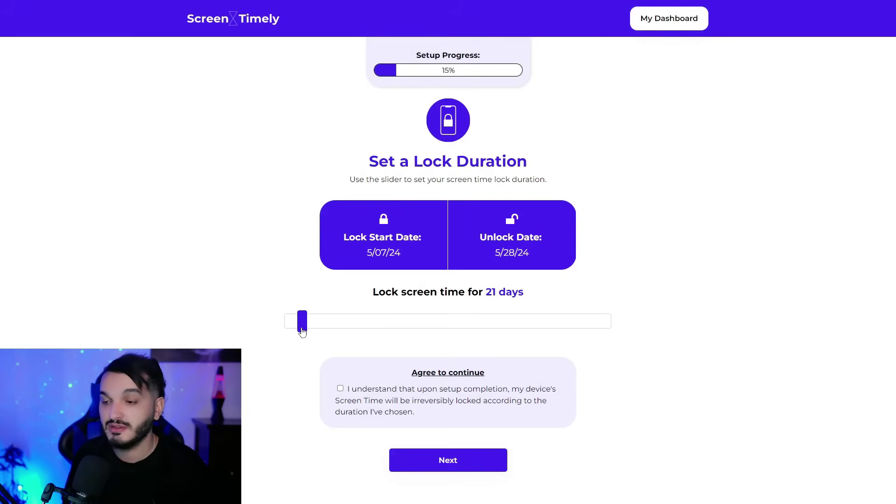
click(340, 389)
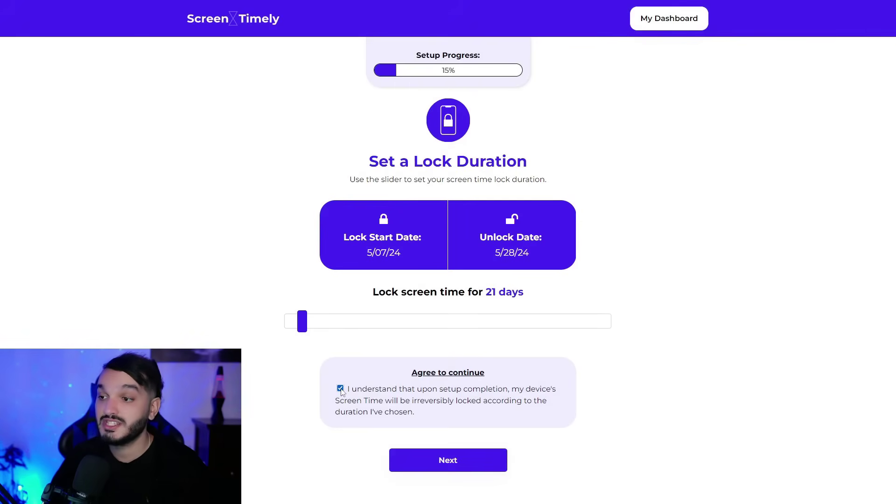
click(420, 468)
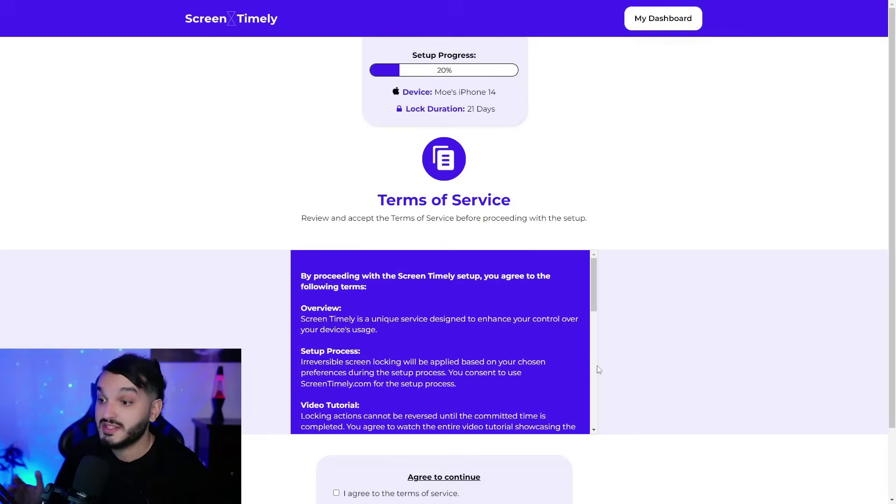
Read through the Terms of Service and agree to them
scroll(504, 371, down, 4)
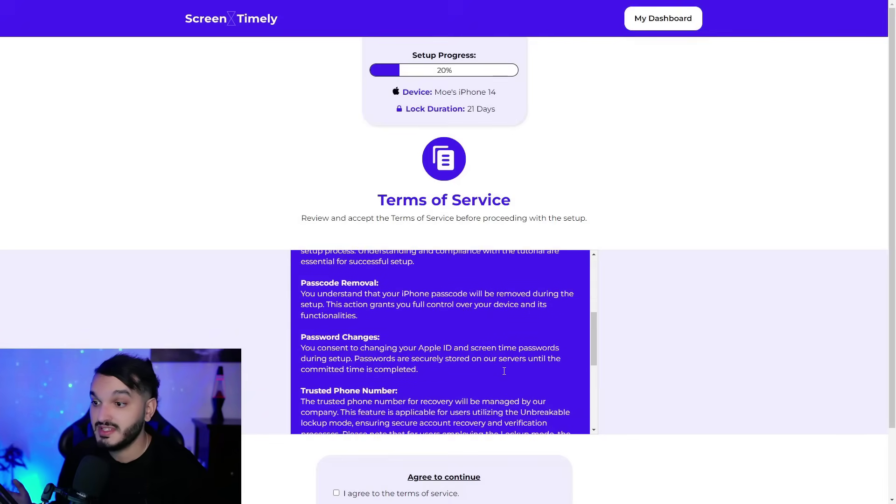
scroll(504, 371, up, 3)
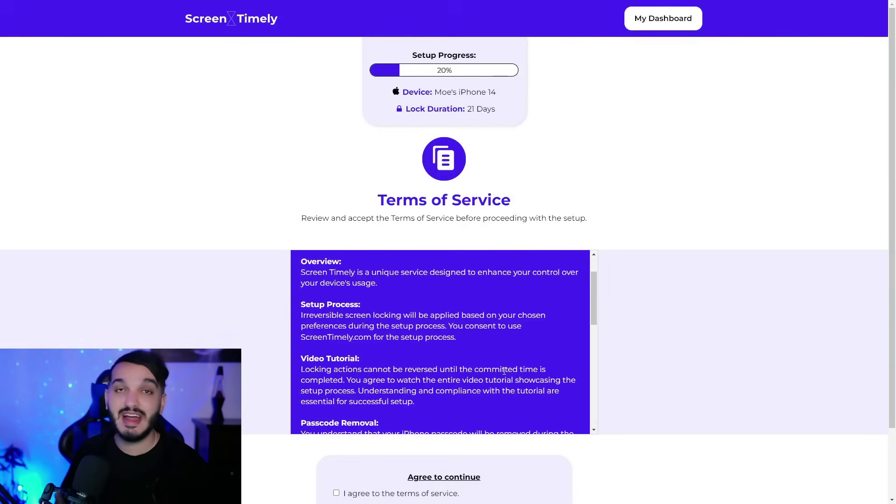
scroll(482, 415, down, 10)
click(336, 411)
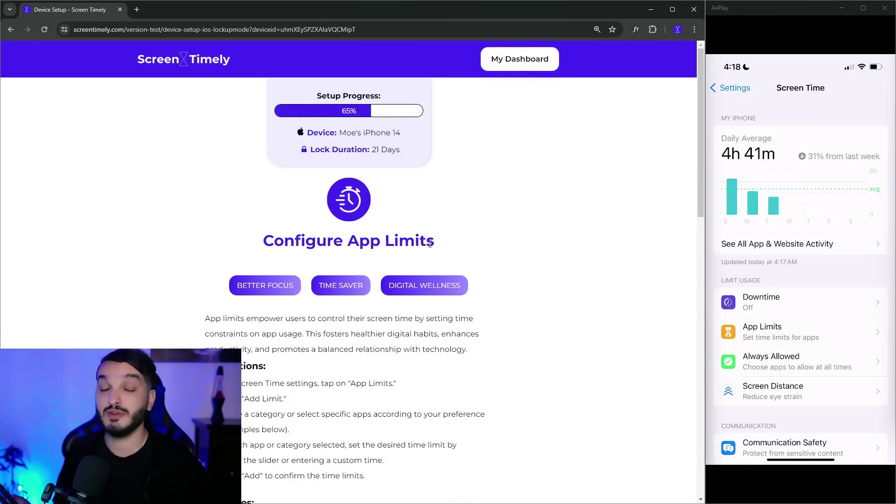
Review the Configure App Limits instructions, examples and all the image slides
scroll(374, 240, down, 3)
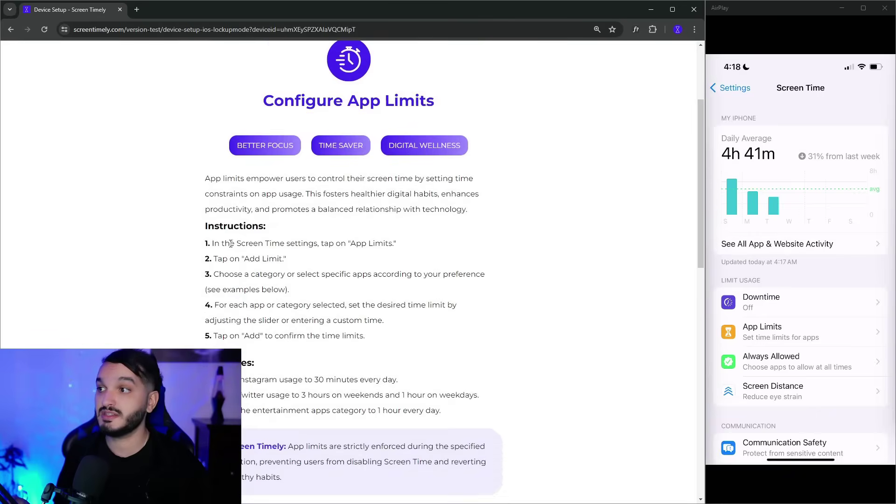
scroll(380, 317, down, 3)
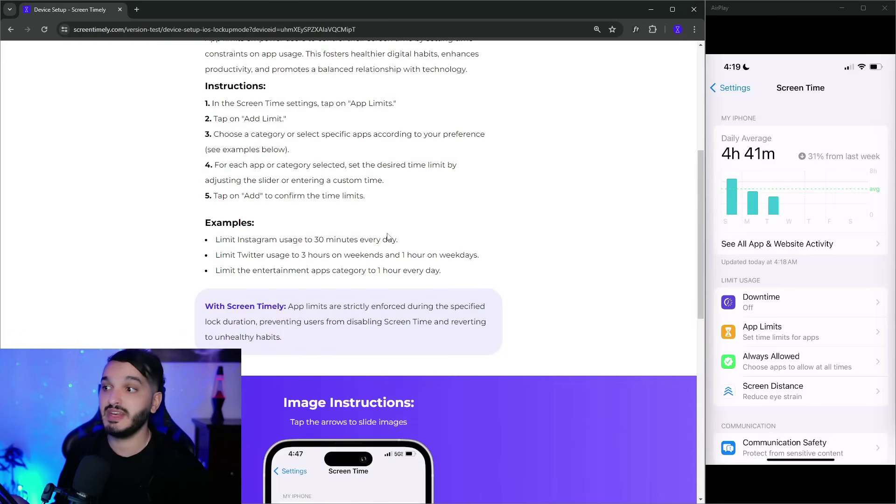
scroll(387, 236, down, 6)
click(467, 291)
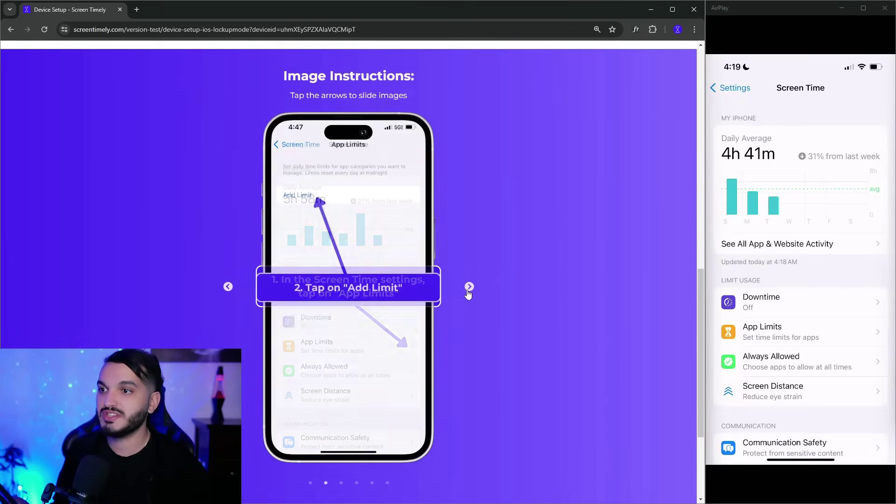
click(467, 292)
click(469, 288)
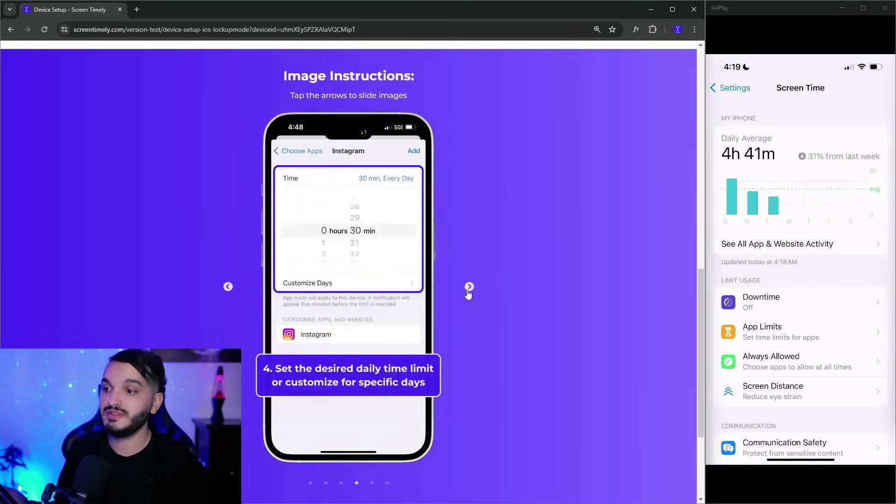
click(469, 287)
click(468, 288)
Confirm that the app limitations are set, continue to the Downtime settings and go through that page
scroll(450, 318, down, 3)
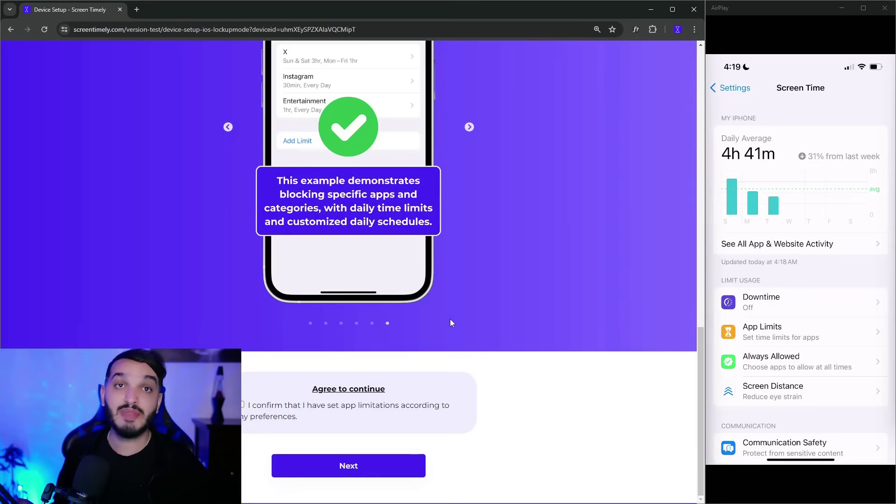
click(242, 405)
click(328, 466)
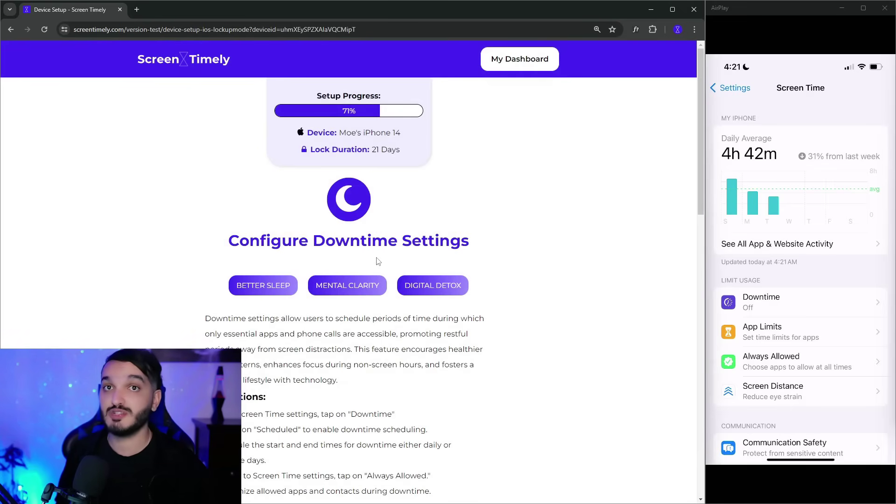
scroll(378, 262, down, 15)
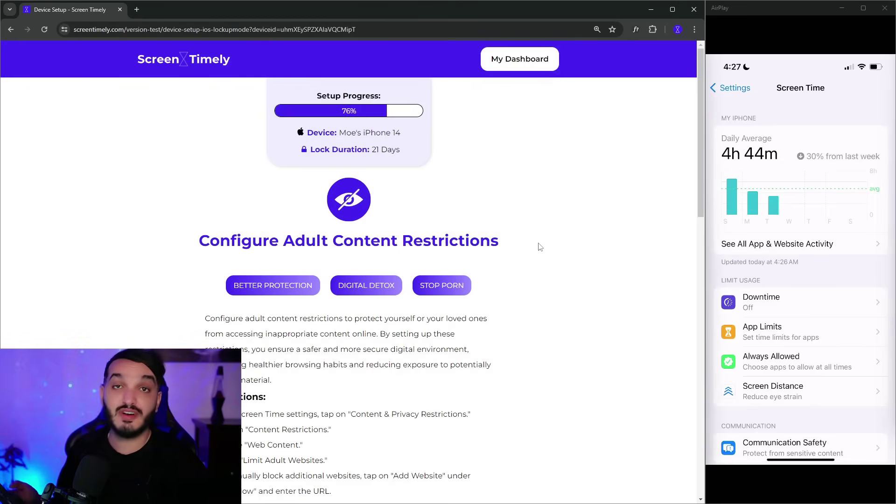
Step through the adult content image instructions up to manually blocking websites, confirm the restrictions are configured and continue
scroll(356, 234, down, 14)
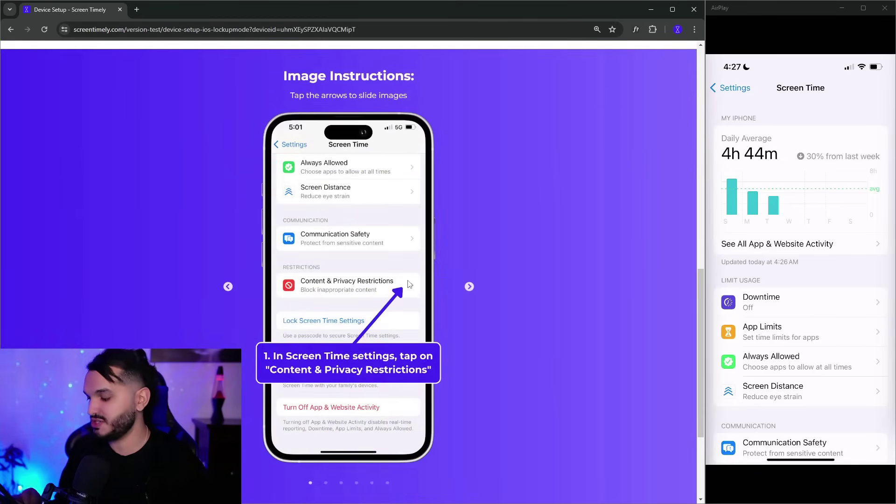
click(469, 287)
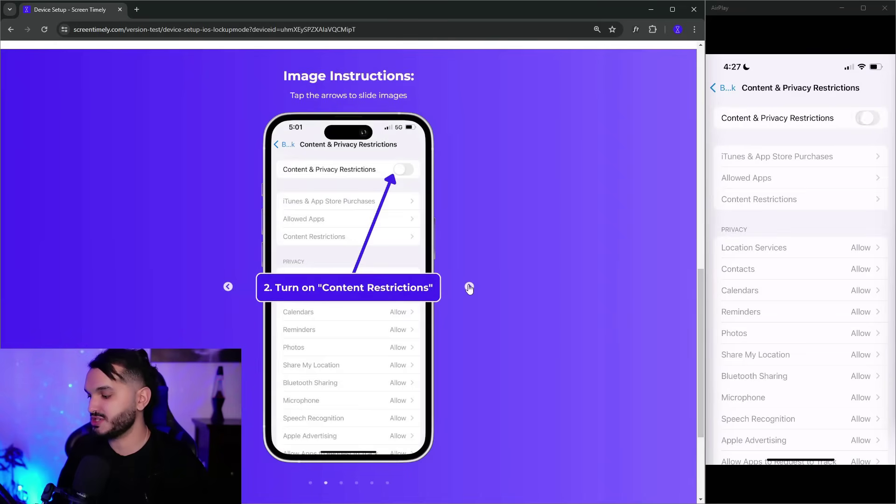
click(468, 287)
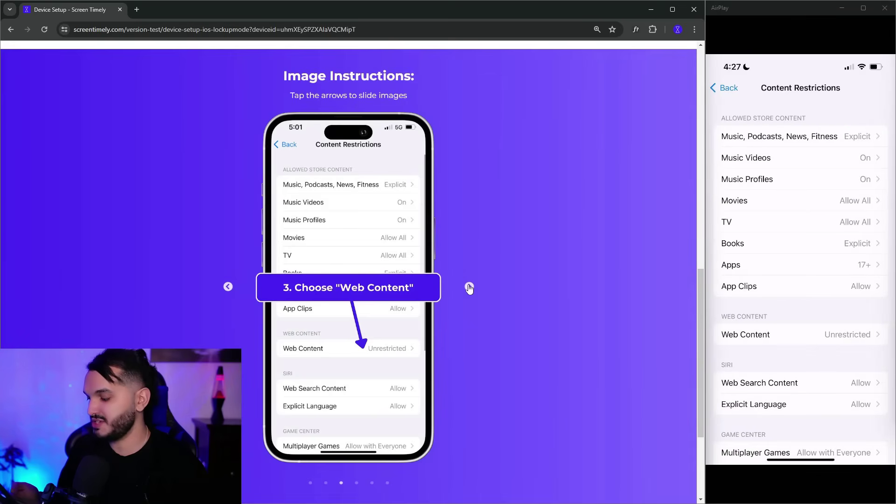
click(469, 287)
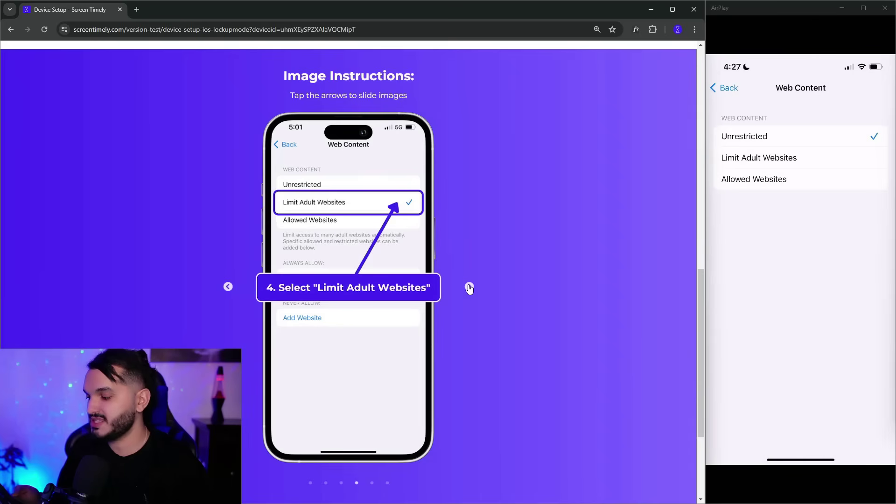
click(469, 286)
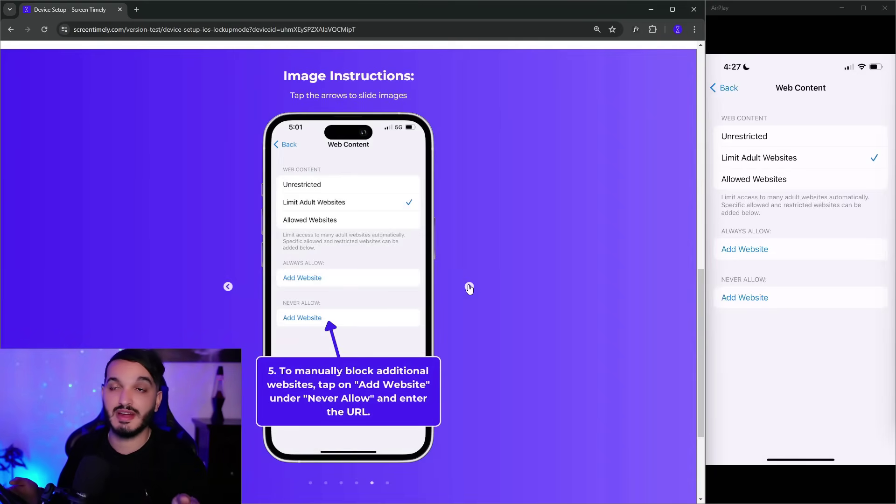
scroll(513, 220, down, 4)
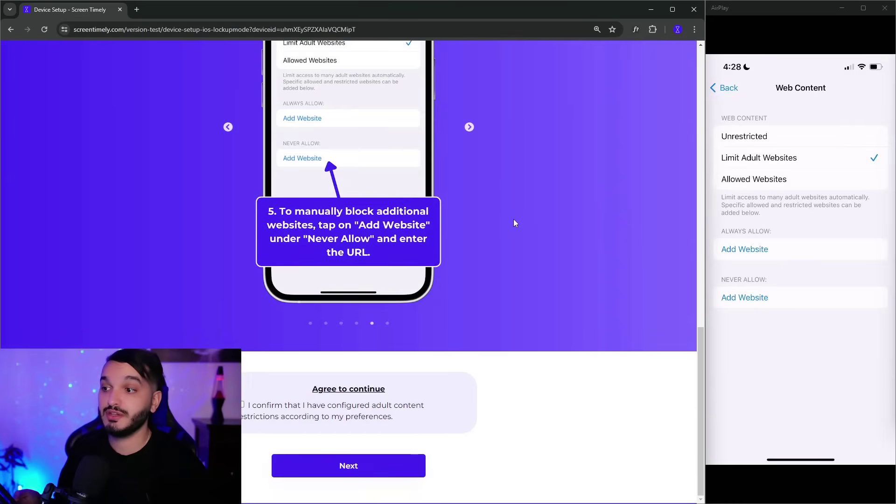
click(242, 405)
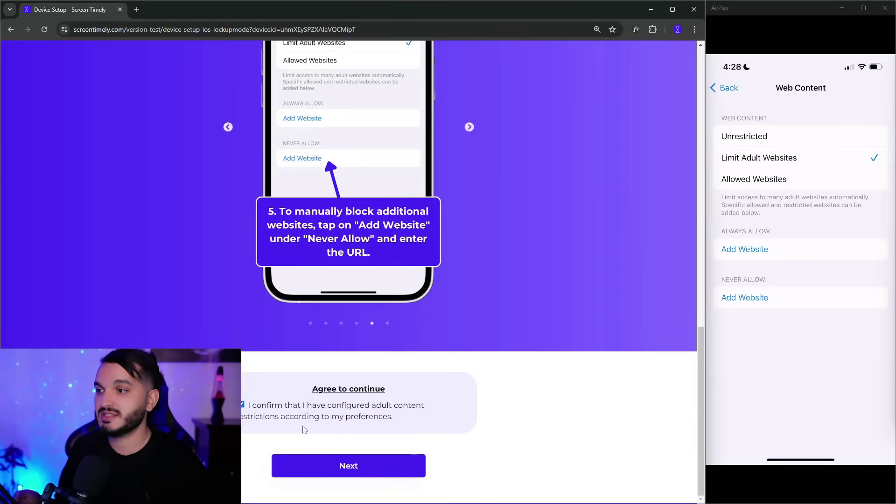
click(333, 468)
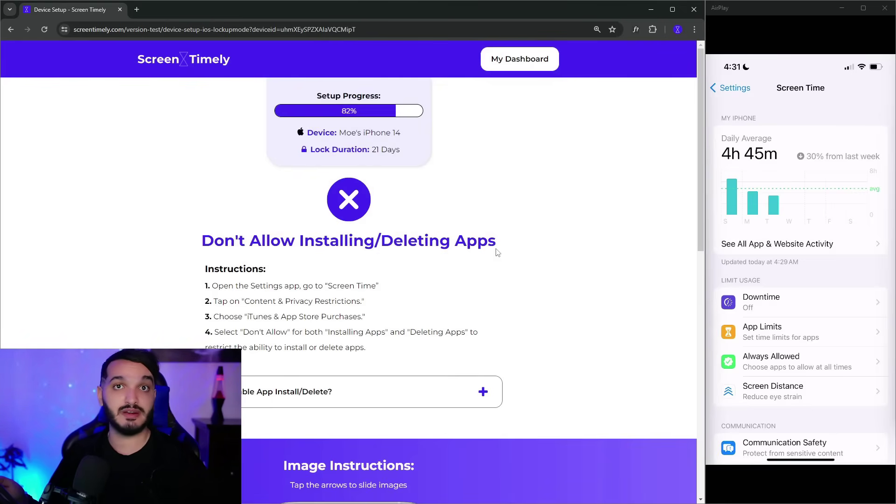
Step through the image instructions for disallowing app installing and deleting, confirm the restriction and continue
scroll(497, 252, down, 9)
click(469, 257)
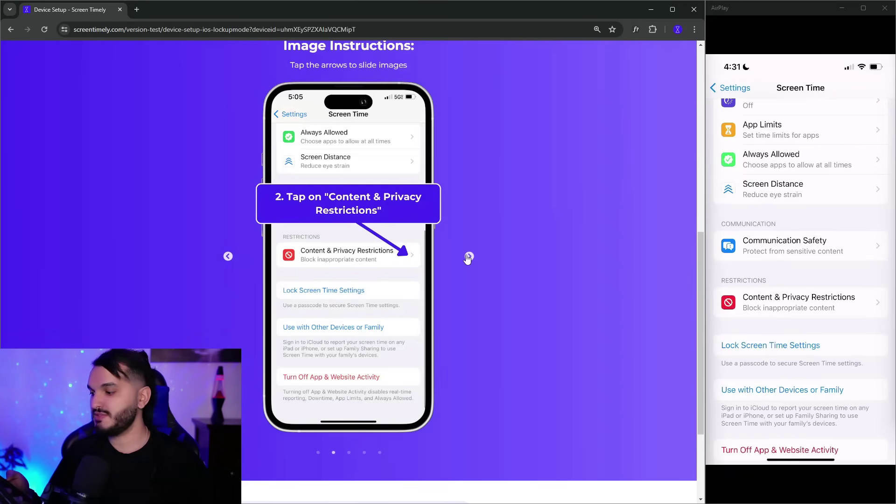
click(469, 256)
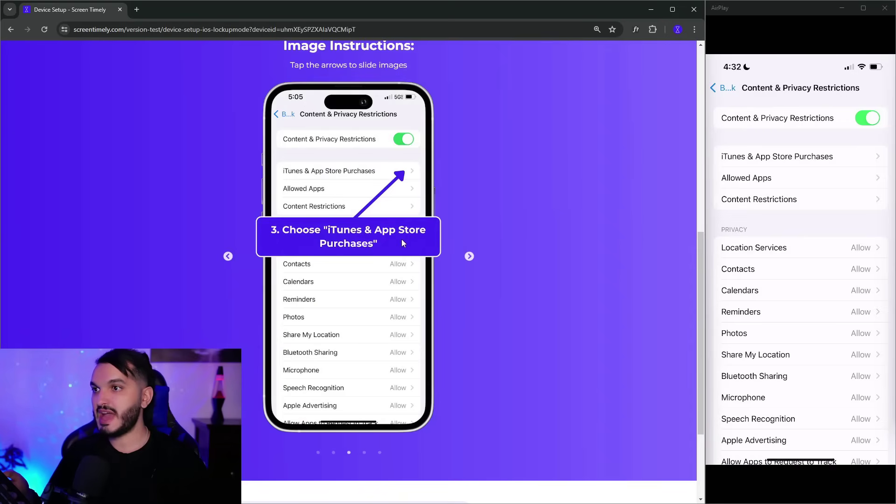
click(469, 256)
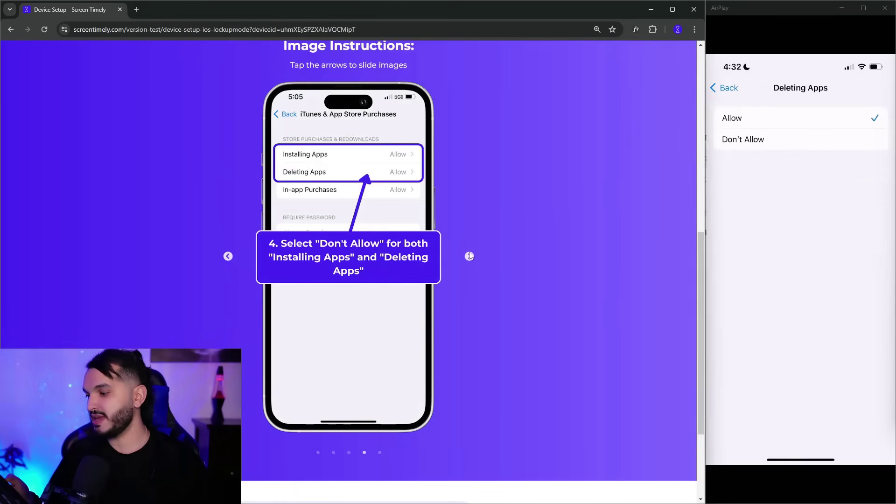
click(469, 257)
scroll(545, 235, down, 3)
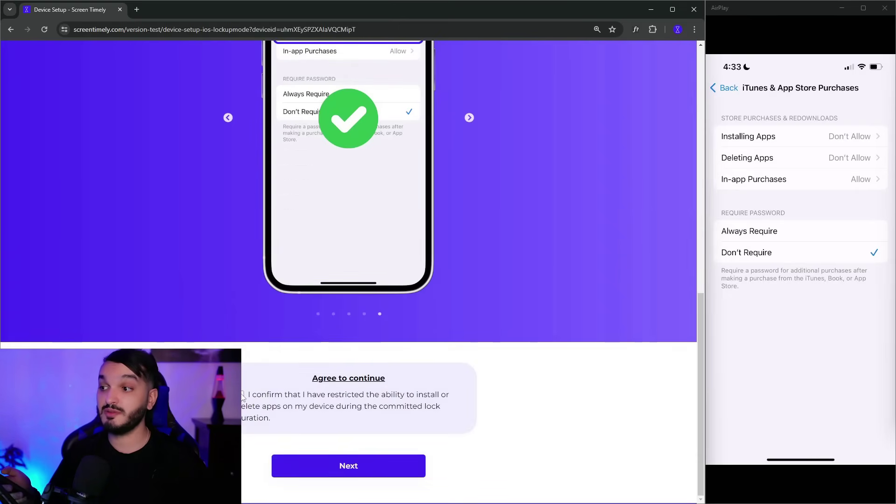
click(366, 463)
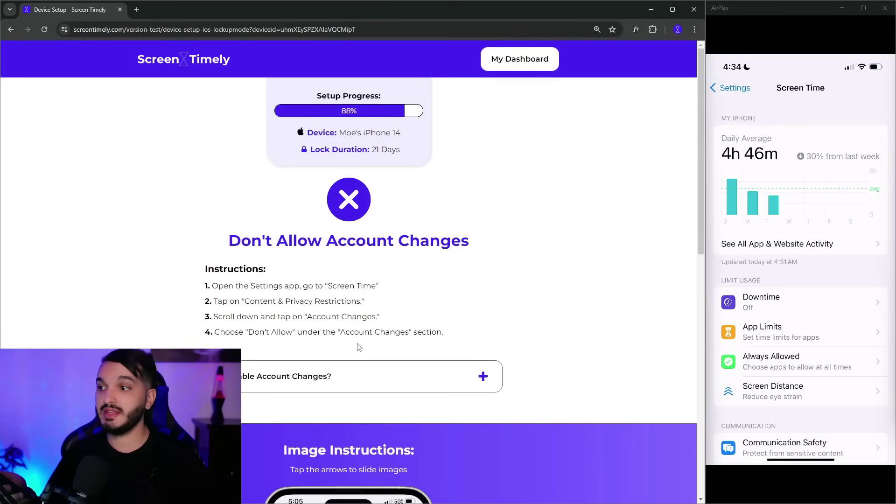
Expand the explanation of why to disable account changes, read it and collapse it again
click(368, 377)
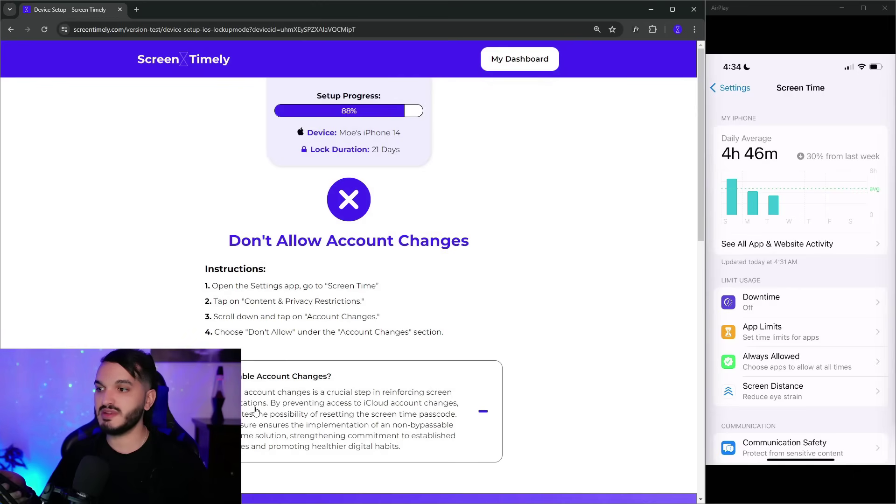
scroll(439, 349, down, 1)
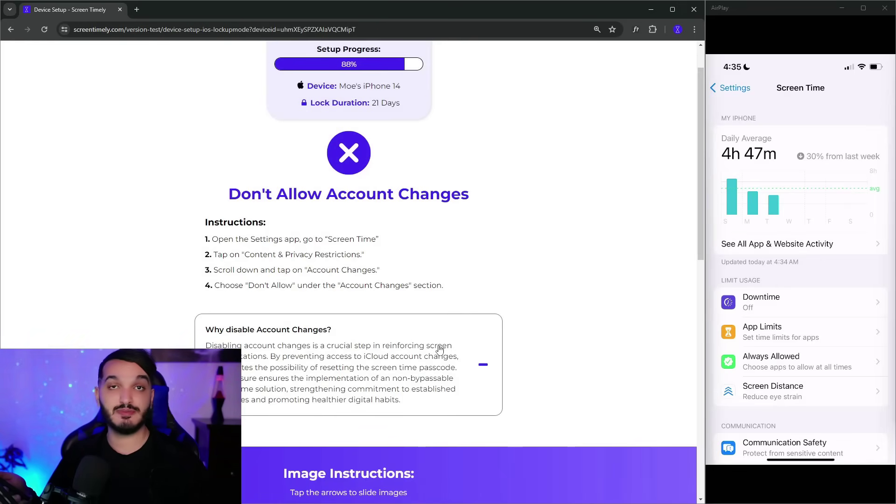
click(483, 364)
Go through the Account Changes image instructions, confirm that account changes are disabled on the device and continue
scroll(480, 290, down, 7)
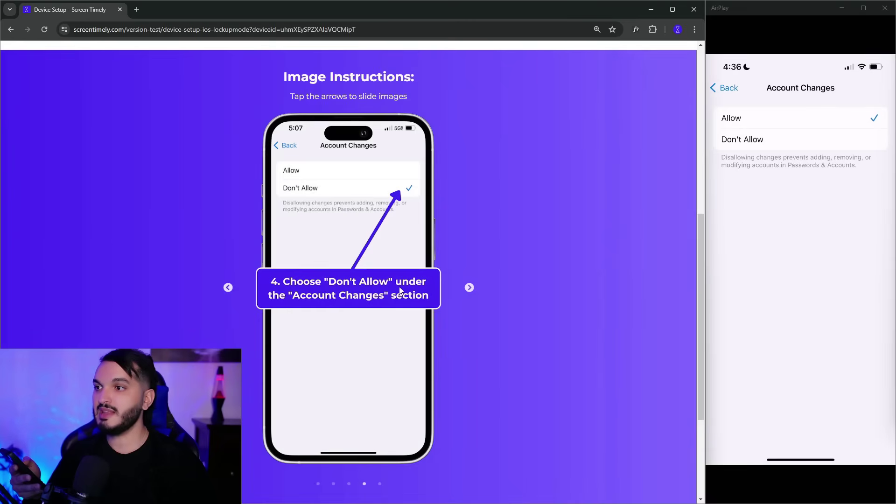
scroll(467, 293, down, 4)
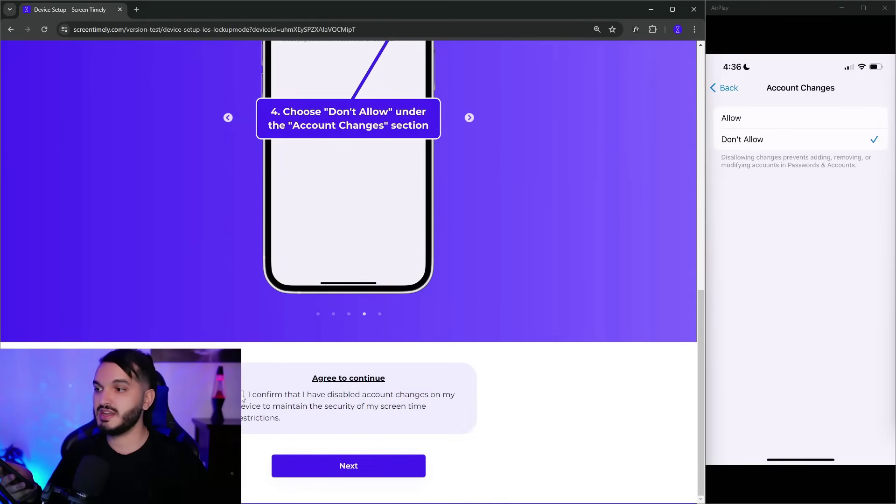
click(242, 395)
click(350, 464)
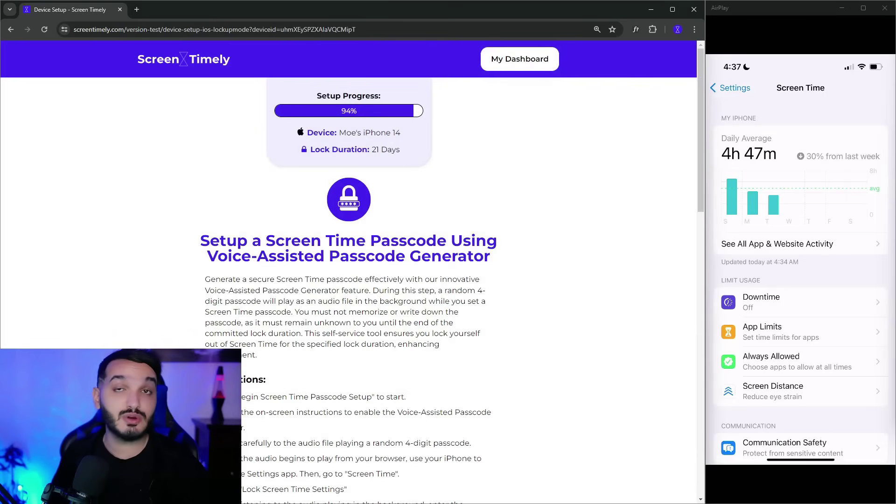